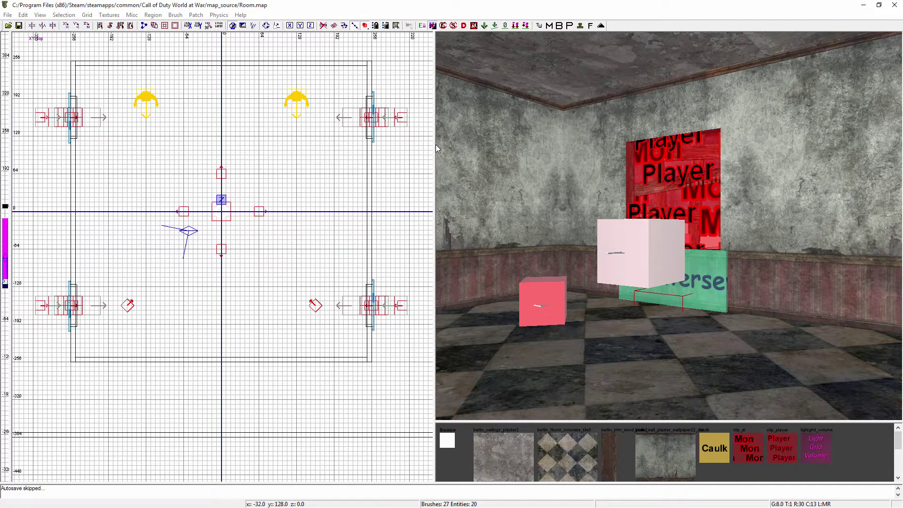
- Duplicate both zombie spawners and place the copies outside the room's upper wall at about y 320
{"action": "left_click", "coordinate": [288, 102]}
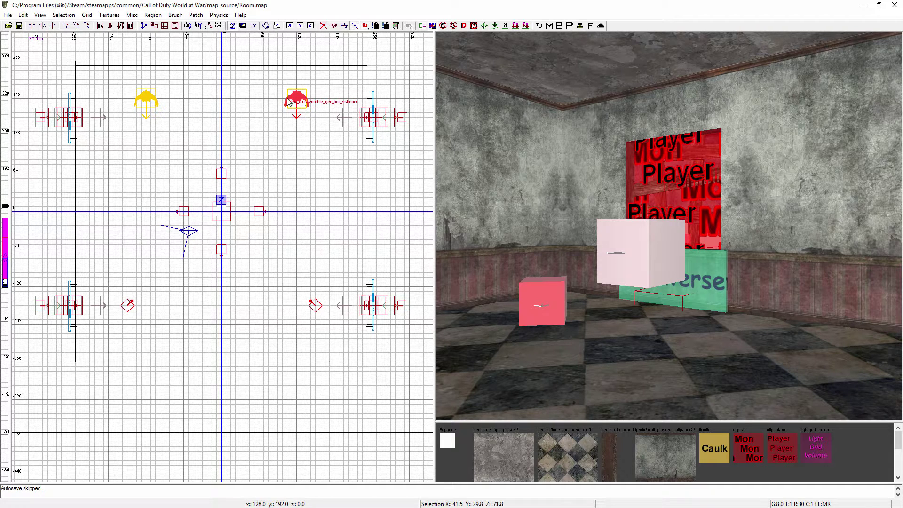
{"action": "key", "text": "Escape"}
{"action": "left_click", "coordinate": [301, 101], "text": "shift"}
{"action": "left_click", "coordinate": [143, 105], "text": "shift"}
{"action": "right_click_drag", "start_coordinate": [231, 113], "coordinate": [225, 190]}
{"action": "key", "text": "space"}
{"action": "left_click_drag", "start_coordinate": [300, 180], "coordinate": [295, 100]}
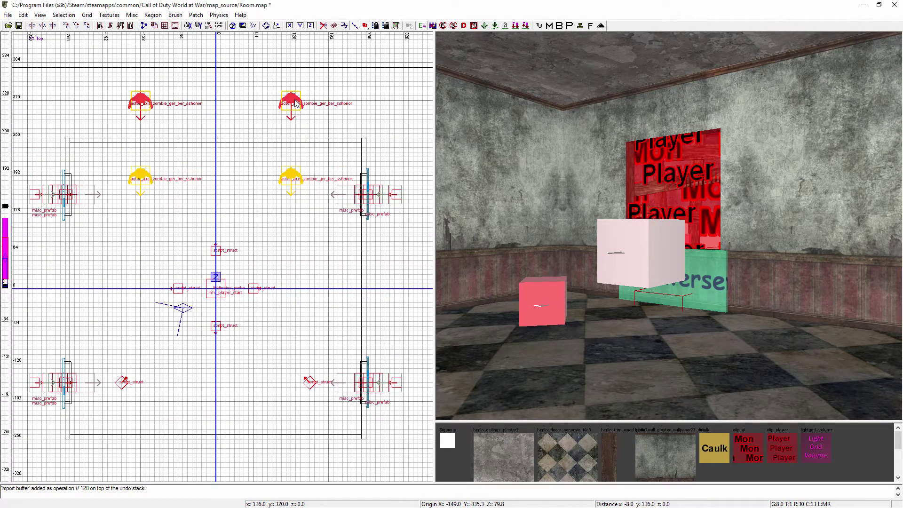
- Move the original pair of zombie spawners out of the room, beyond its lower wall at about y -320
{"action": "key", "text": "Escape"}
{"action": "left_click", "coordinate": [289, 175], "text": "shift"}
{"action": "left_click", "coordinate": [143, 179], "text": "shift"}
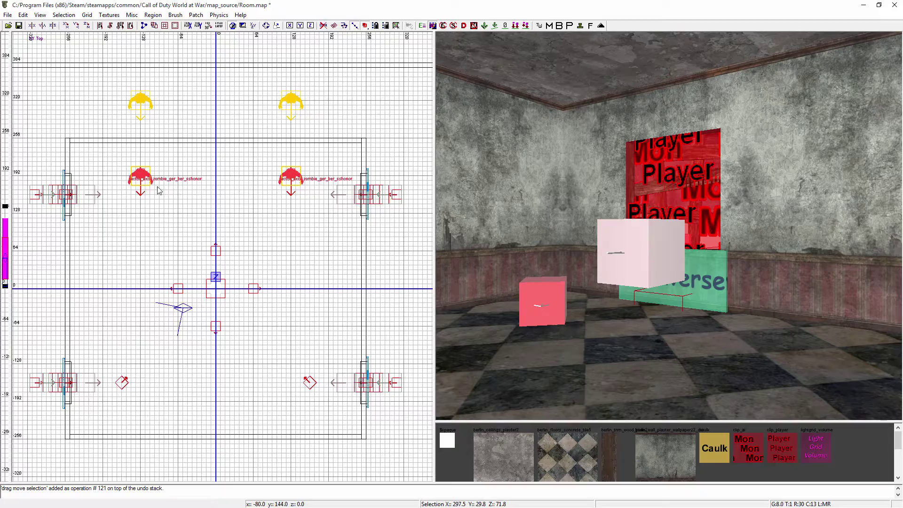
{"action": "left_click_drag", "start_coordinate": [146, 180], "coordinate": [141, 442]}
{"action": "right_click_drag", "start_coordinate": [142, 413], "coordinate": [138, 300]}
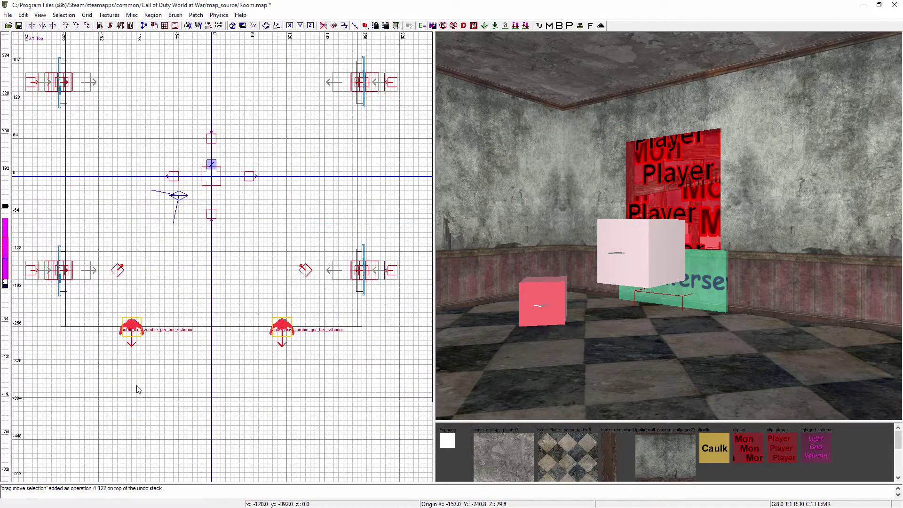
{"action": "left_click_drag", "start_coordinate": [131, 328], "coordinate": [137, 366]}
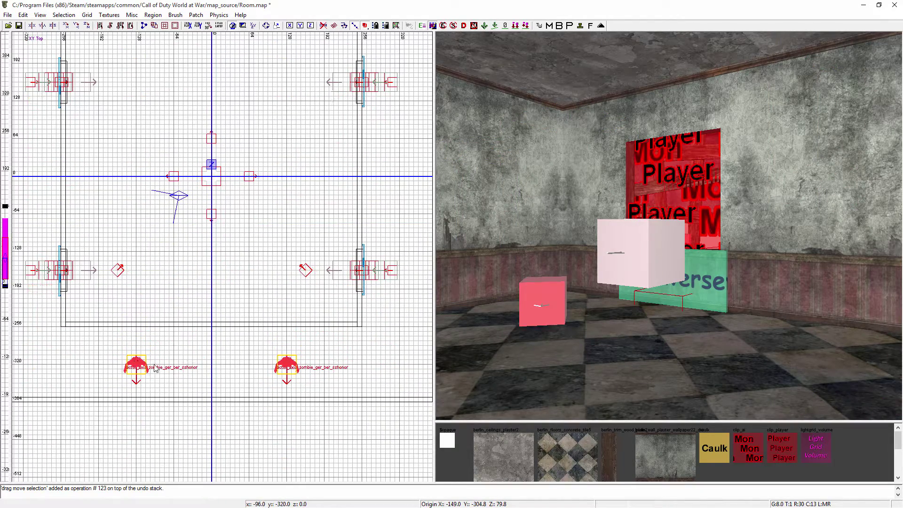
- Set the angle of the two left-hand zombie spawners, above and below the room, to 180
{"action": "key", "text": "Escape"}
{"action": "left_click", "coordinate": [141, 370], "text": "shift"}
{"action": "right_click_drag", "start_coordinate": [151, 155], "coordinate": [172, 258]}
{"action": "left_click", "coordinate": [154, 89], "text": "shift"}
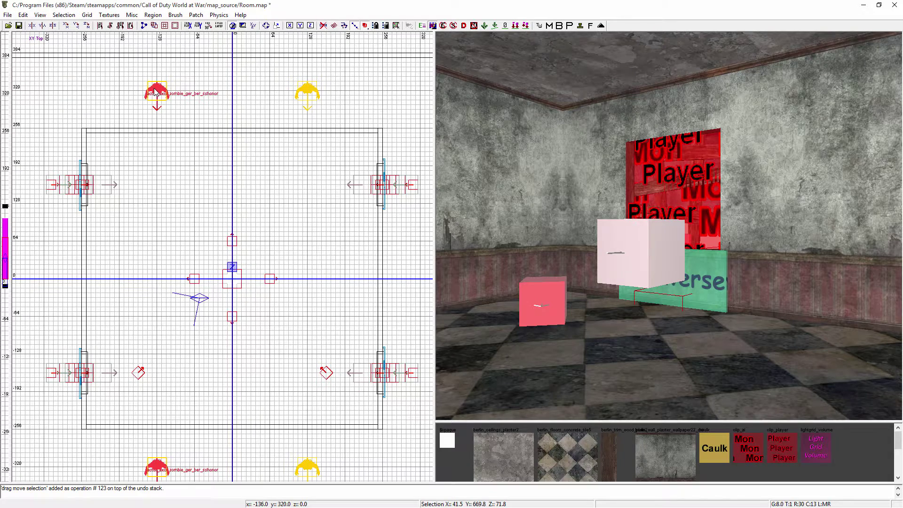
{"action": "key", "text": "n"}
{"action": "left_click", "coordinate": [38, 304]}
{"action": "key", "text": "n"}
{"action": "key", "text": "Escape"}
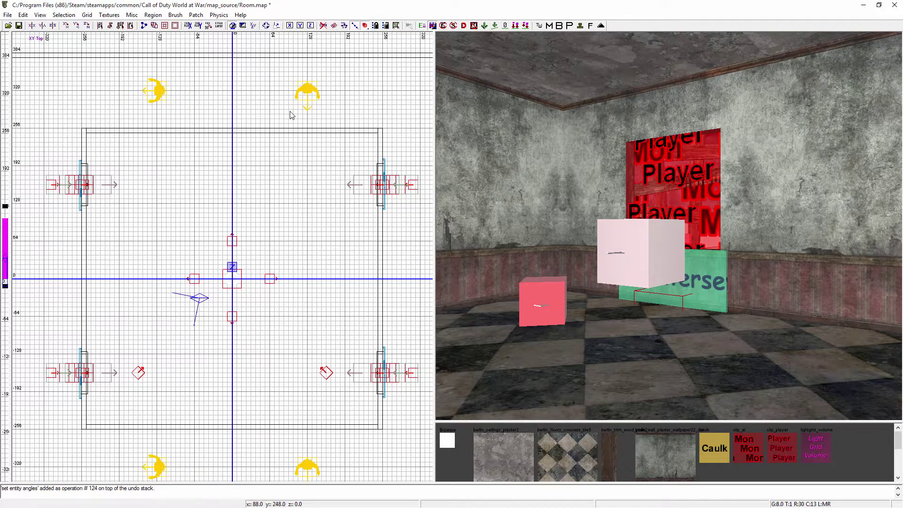
- Set the angle of the two right-hand zombie spawners, above and below the room, to 360
{"action": "left_click", "coordinate": [311, 96]}
{"action": "left_click", "coordinate": [310, 470], "text": "shift"}
{"action": "key", "text": "n"}
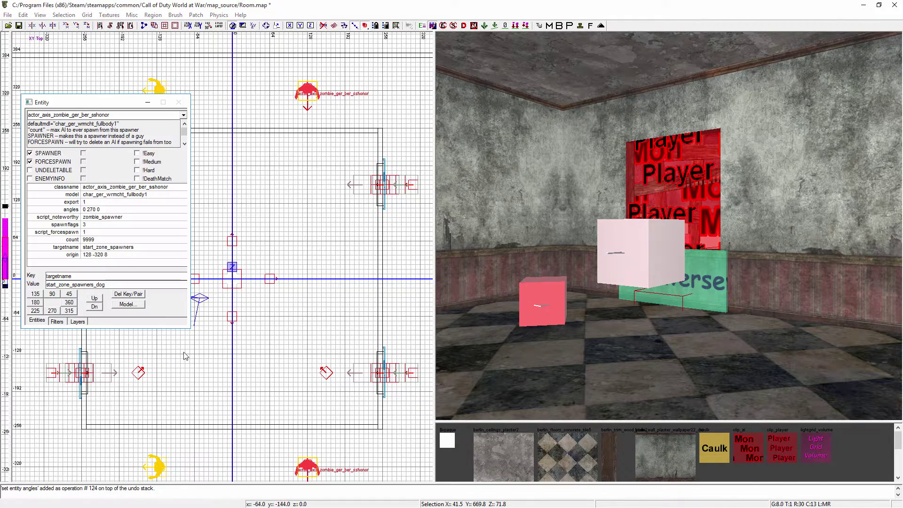
{"action": "left_click", "coordinate": [70, 302]}
{"action": "key", "text": "n"}
{"action": "key", "text": "Escape"}
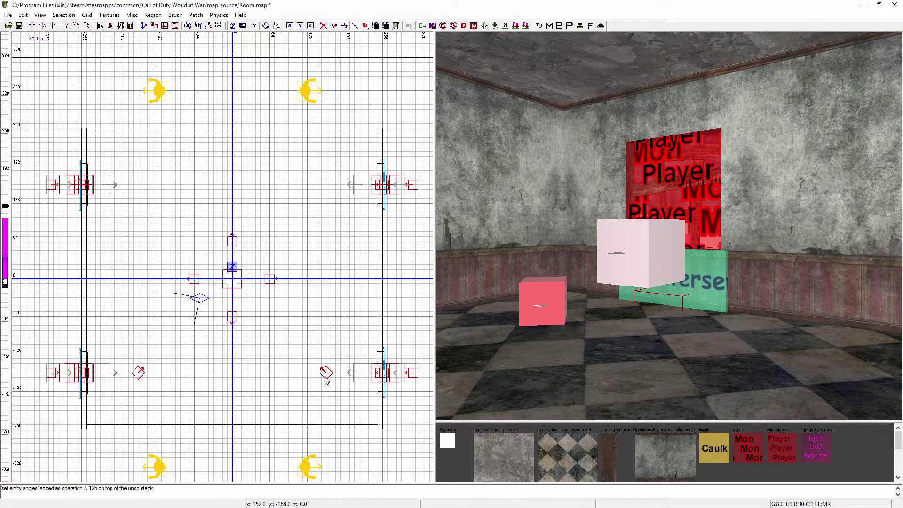
- Duplicate the two diagonal script_structs near the lower windows, rotate the copies 180 degrees about Z, and place them at about y 160
{"action": "left_click", "coordinate": [330, 374]}
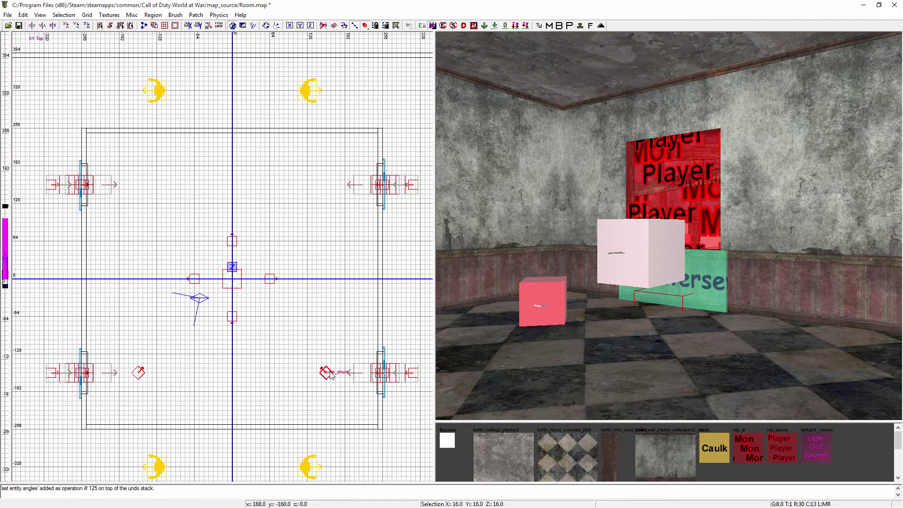
{"action": "left_click", "coordinate": [137, 372], "text": "shift"}
{"action": "key", "text": "space"}
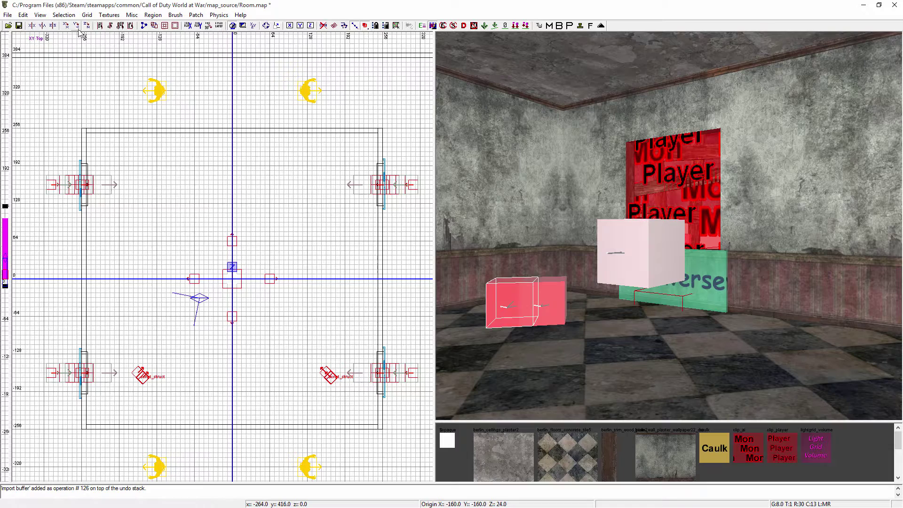
{"action": "left_click", "coordinate": [86, 26]}
{"action": "left_click", "coordinate": [86, 26]}
{"action": "left_click_drag", "start_coordinate": [146, 378], "coordinate": [143, 184]}
{"action": "key", "text": "Escape"}
- Create a node_pathnode entity inside the room near its upper wall, at about x 48, y 200
{"action": "scroll", "coordinate": [580, 248], "scroll_direction": "down", "scroll_amount": 1}
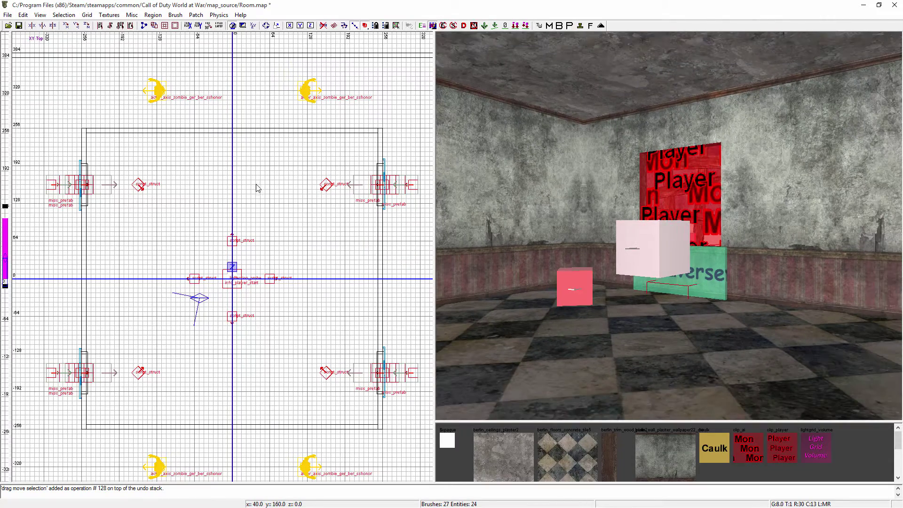
{"action": "scroll", "coordinate": [255, 185], "scroll_direction": "down", "scroll_amount": 3}
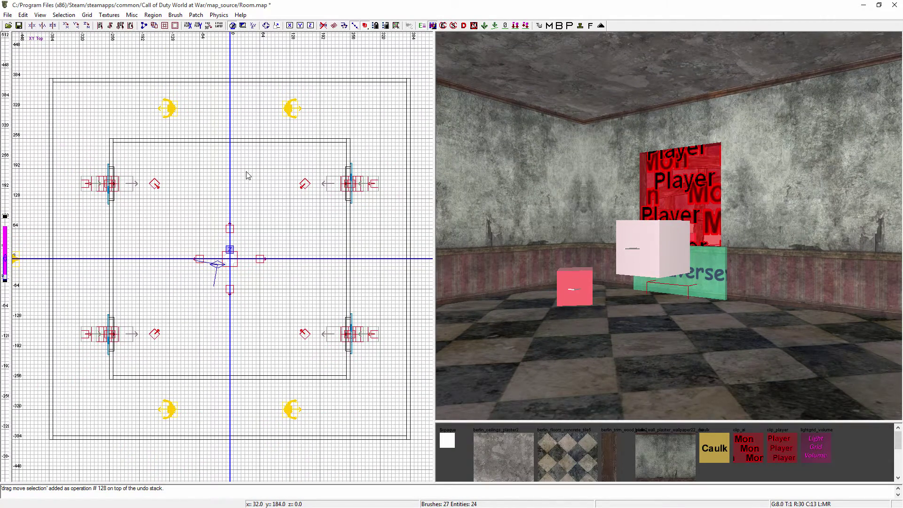
{"action": "right_click", "coordinate": [248, 176]}
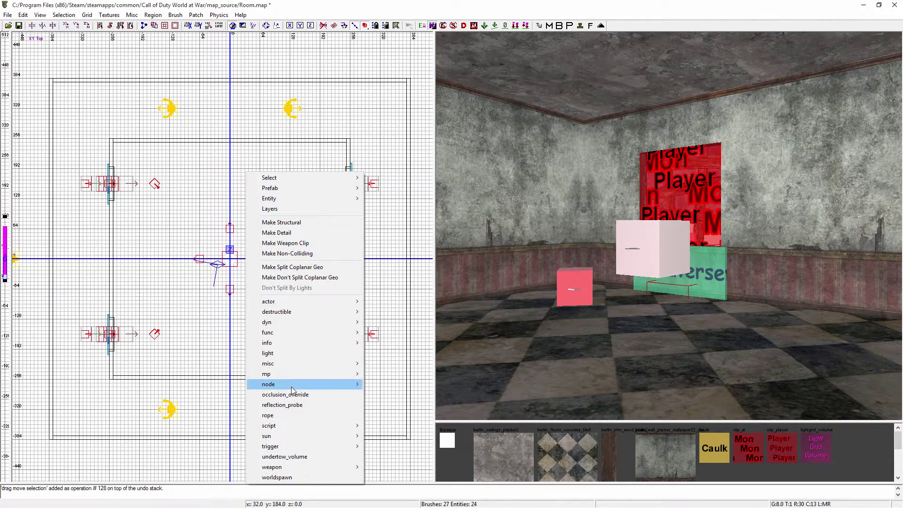
{"action": "mouse_move", "coordinate": [301, 384]}
{"action": "left_click", "coordinate": [389, 436]}
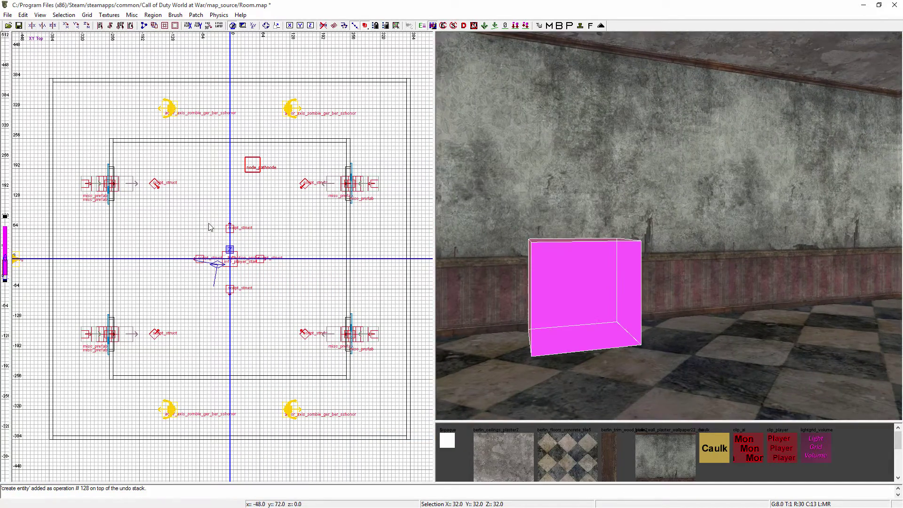
{"action": "key", "text": "ctrl+Tab"}
{"action": "scroll", "coordinate": [227, 247], "scroll_direction": "up", "scroll_amount": 1}
{"action": "key", "text": "ctrl+Tab"}
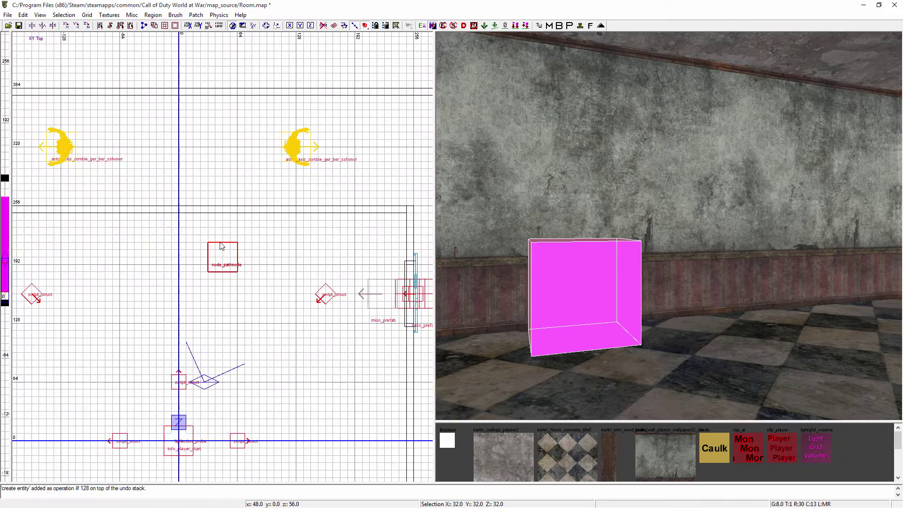
{"action": "scroll", "coordinate": [219, 237], "scroll_direction": "down", "scroll_amount": 3}
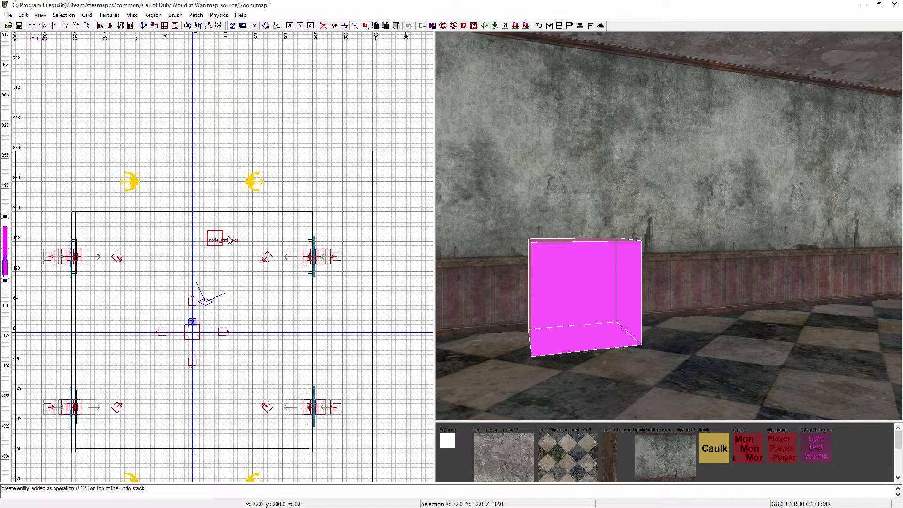
- Lay five path nodes in an L around the upper-right outer corner, spaced about 64 units apart
{"action": "mouse_move", "coordinate": [217, 242]}
{"action": "left_mouse_down"}
{"action": "mouse_move", "coordinate": [195, 244]}
{"action": "mouse_move", "coordinate": [226, 244]}
{"action": "mouse_move", "coordinate": [224, 207]}
{"action": "mouse_move", "coordinate": [250, 257]}
{"action": "mouse_move", "coordinate": [249, 232]}
{"action": "mouse_move", "coordinate": [301, 199]}
{"action": "mouse_move", "coordinate": [290, 186]}
{"action": "mouse_move", "coordinate": [342, 181]}
{"action": "mouse_move", "coordinate": [343, 244]}
{"action": "left_mouse_up"}
{"action": "key", "text": "ctrl+v"}
{"action": "key", "text": "space"}
{"action": "key", "text": "space"}
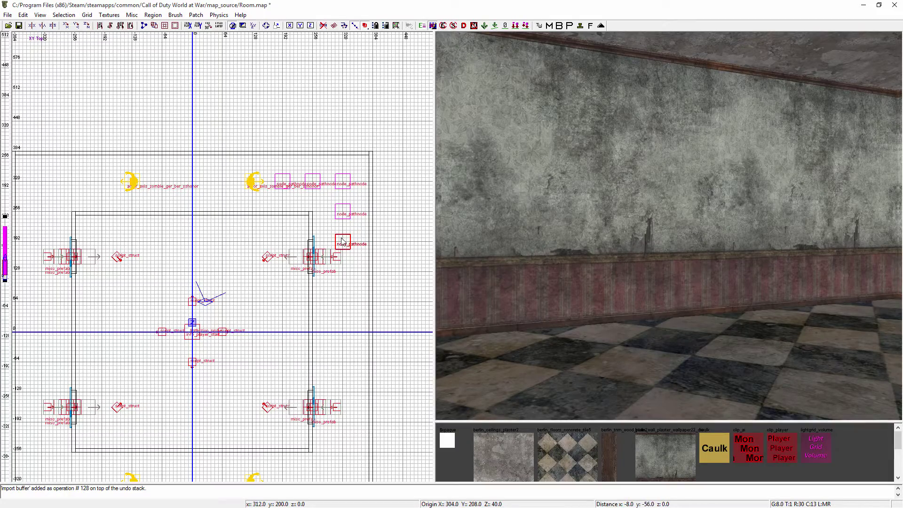
- Copy path nodes into a mirrored L of five around the lower-right outer corner, spaced about 64 units apart
{"action": "right_click_drag", "start_coordinate": [334, 262], "coordinate": [314, 261]}
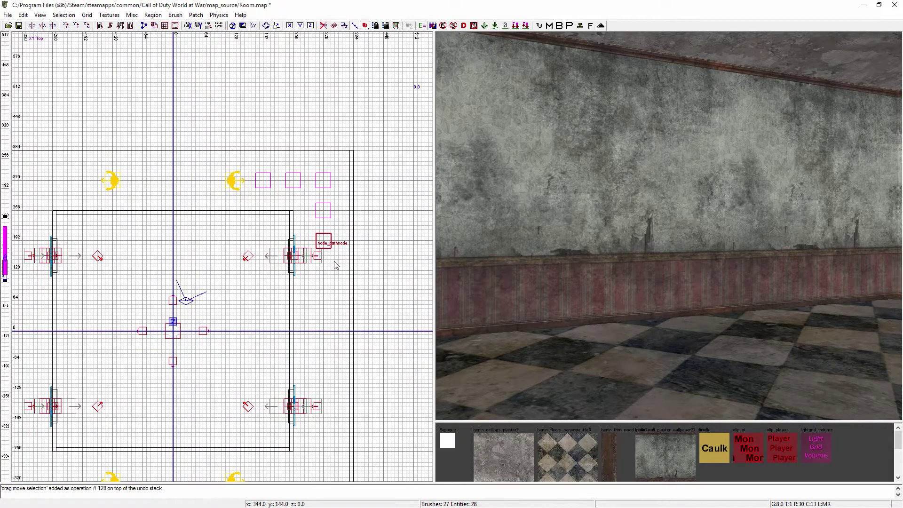
{"action": "right_click_drag", "start_coordinate": [465, 254], "coordinate": [584, 247]}
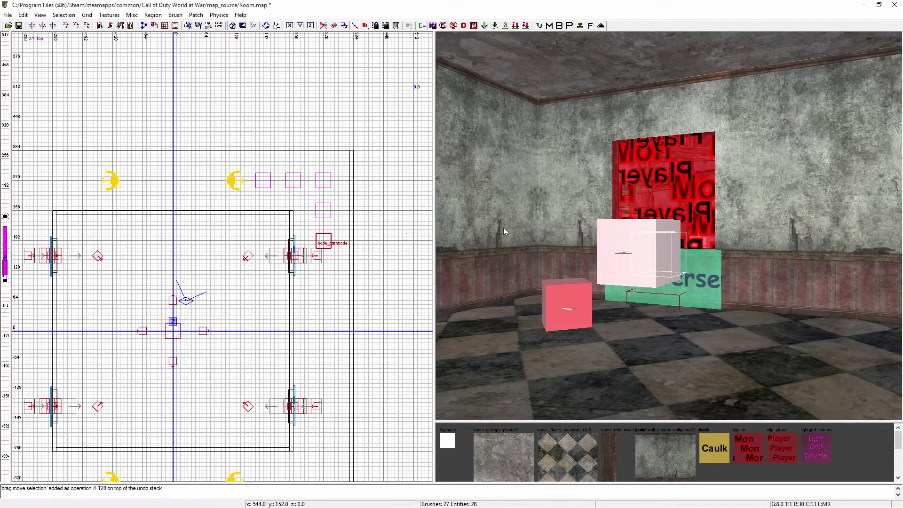
{"action": "right_click_drag", "start_coordinate": [333, 250], "coordinate": [318, 224]}
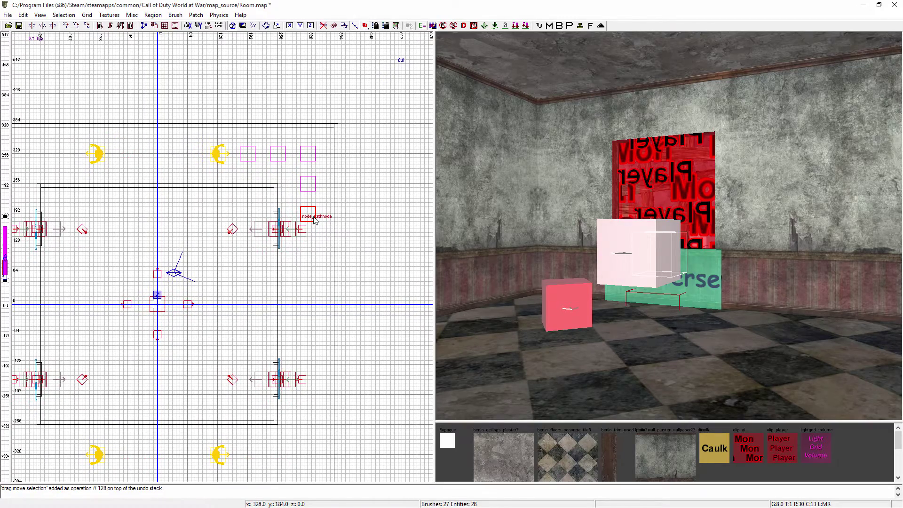
{"action": "left_click_drag", "start_coordinate": [314, 221], "coordinate": [311, 398]}
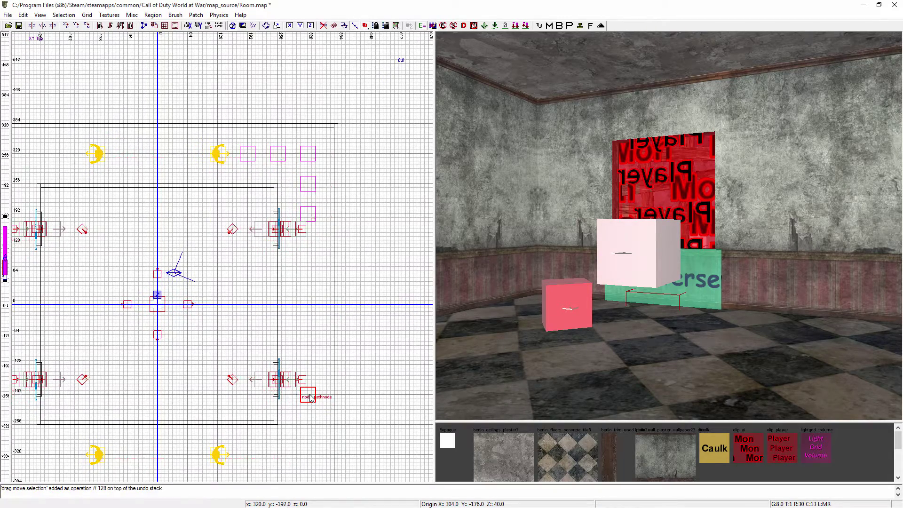
{"action": "right_click_drag", "start_coordinate": [310, 395], "coordinate": [289, 305]}
{"action": "key", "text": "space"}
{"action": "mouse_move", "coordinate": [287, 308]}
{"action": "left_mouse_down"}
{"action": "mouse_move", "coordinate": [293, 379]}
{"action": "mouse_move", "coordinate": [228, 364]}
{"action": "left_mouse_up"}
{"action": "key", "text": "space"}
{"action": "key", "text": "space"}
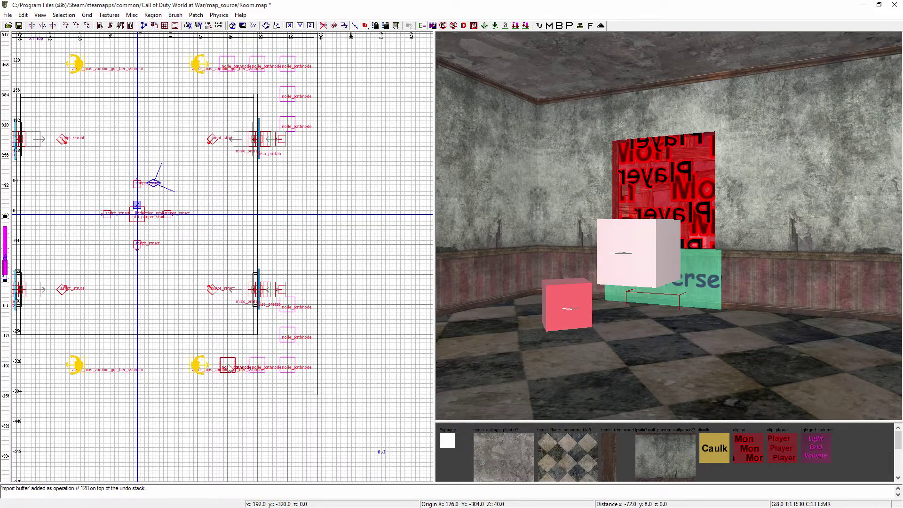
- Copy path nodes into an L of five around the lower-left outer corner, ending beside the lower-left window
{"action": "right_click_drag", "start_coordinate": [229, 369], "coordinate": [319, 358]}
{"action": "key", "text": "space"}
{"action": "mouse_move", "coordinate": [319, 357]}
{"action": "left_mouse_down"}
{"action": "mouse_move", "coordinate": [136, 359]}
{"action": "mouse_move", "coordinate": [90, 346]}
{"action": "mouse_move", "coordinate": [77, 353]}
{"action": "mouse_move", "coordinate": [78, 299]}
{"action": "left_mouse_up"}
{"action": "key", "text": "space"}
{"action": "key", "text": "space"}
{"action": "key", "text": "space"}
{"action": "key", "text": "space"}
{"action": "right_click_drag", "start_coordinate": [78, 297], "coordinate": [108, 347]}
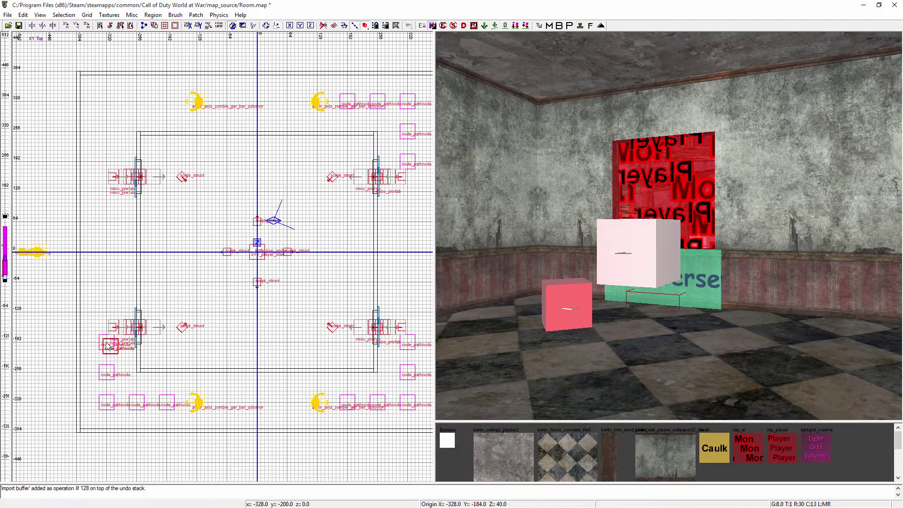
- Copy path nodes into an L of five around the upper-left outer corner, starting beside the upper-left window
{"action": "mouse_move", "coordinate": [108, 346]}
{"action": "left_mouse_down"}
{"action": "mouse_move", "coordinate": [99, 123]}
{"action": "mouse_move", "coordinate": [114, 127]}
{"action": "mouse_move", "coordinate": [136, 97]}
{"action": "mouse_move", "coordinate": [165, 98]}
{"action": "left_mouse_up"}
{"action": "key", "text": "space"}
{"action": "key", "text": "space"}
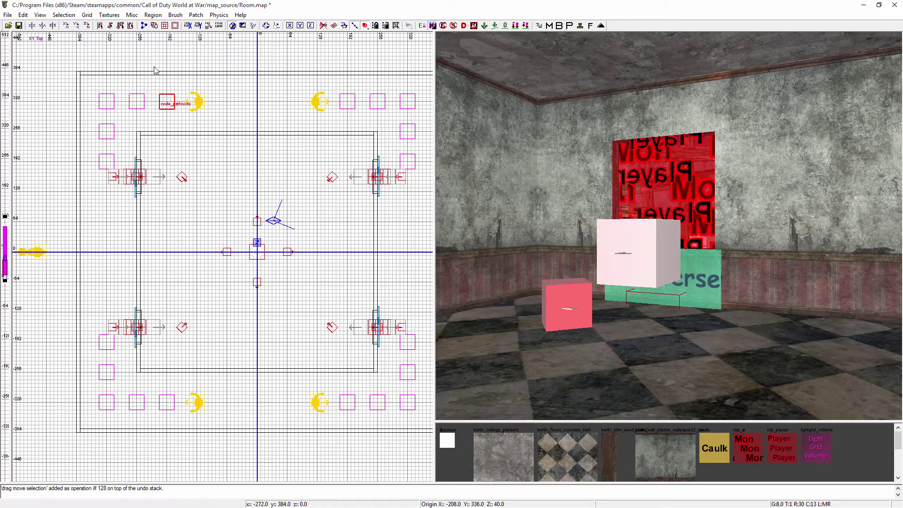
- Place a row of four path nodes inside the room at about y 192, spaced 128 units apart
{"action": "key", "text": "ctrl+v"}
{"action": "mouse_move", "coordinate": [173, 114]}
{"action": "left_mouse_down"}
{"action": "mouse_move", "coordinate": [168, 167]}
{"action": "mouse_move", "coordinate": [197, 158]}
{"action": "mouse_move", "coordinate": [351, 162]}
{"action": "left_mouse_up"}
{"action": "key", "text": "space"}
{"action": "key", "text": "space"}
{"action": "key", "text": "space"}
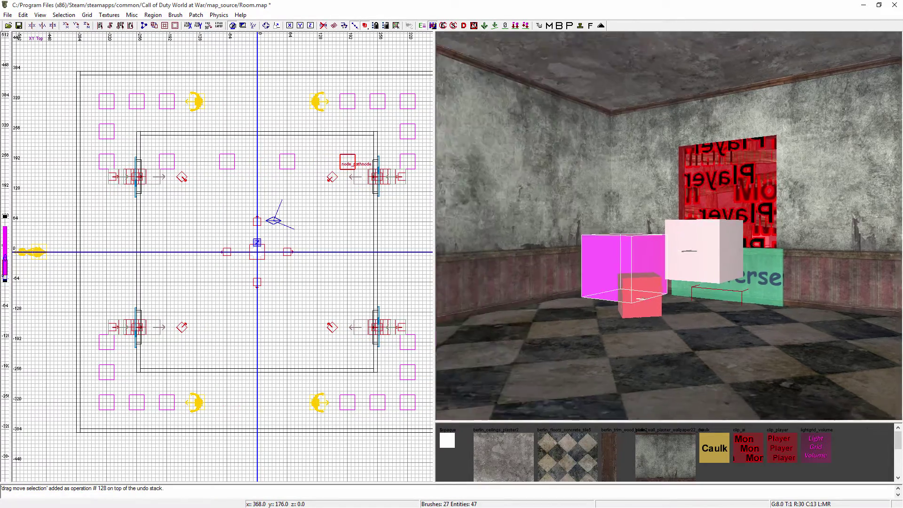
- Duplicate the row of four path nodes into three more rows at about y 64, -64 and -192 inside the room
{"action": "mouse_move", "coordinate": [597, 219]}
{"action": "right_mouse_down"}
{"action": "mouse_move", "coordinate": [625, 220]}
{"action": "mouse_move", "coordinate": [597, 220]}
{"action": "right_mouse_up"}
{"action": "left_click", "coordinate": [643, 263], "text": "shift"}
{"action": "mouse_move", "coordinate": [643, 263]}
{"action": "right_mouse_down"}
{"action": "mouse_move", "coordinate": [602, 263]}
{"action": "mouse_move", "coordinate": [619, 255]}
{"action": "right_mouse_up"}
{"action": "left_click", "coordinate": [606, 255], "text": "shift"}
{"action": "left_click", "coordinate": [748, 271], "text": "shift"}
{"action": "key", "text": "space"}
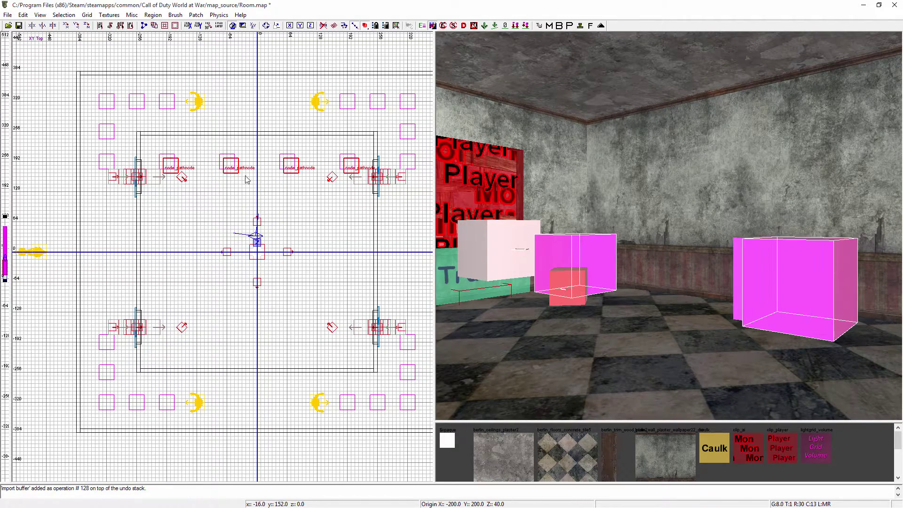
{"action": "left_click_drag", "start_coordinate": [238, 172], "coordinate": [233, 342]}
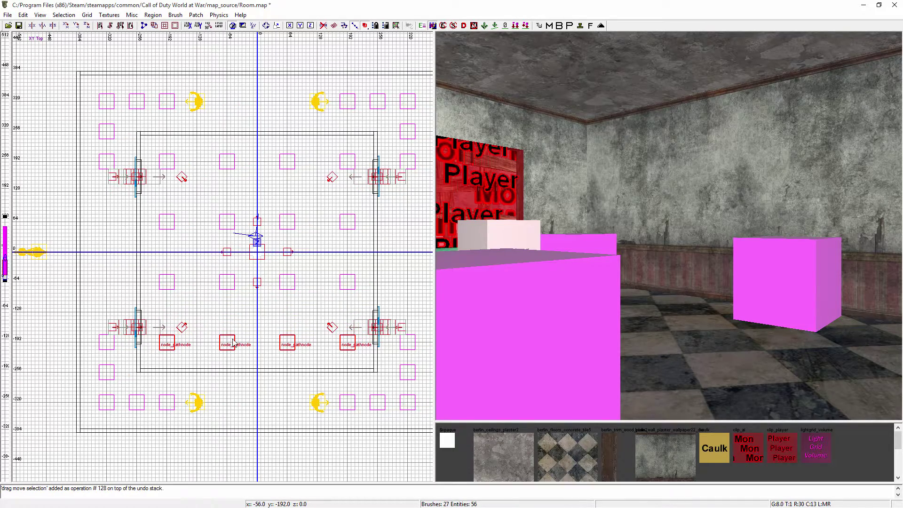
{"action": "key", "text": "Escape"}
- Filter out the path nodes and all entities so that only the room's geometry is shown
{"action": "right_click_drag", "start_coordinate": [492, 316], "coordinate": [893, 316]}
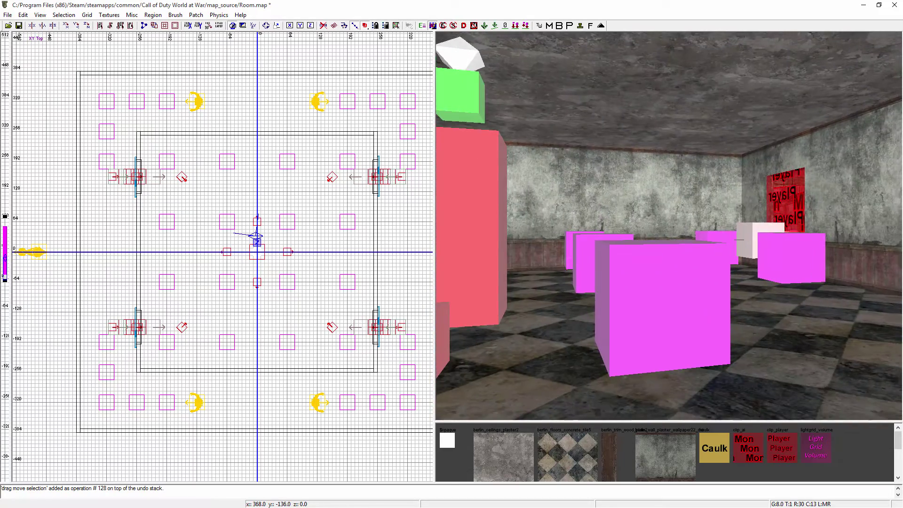
{"action": "mouse_move", "coordinate": [669, 225]}
{"action": "right_mouse_down"}
{"action": "mouse_move", "coordinate": [669, 178]}
{"action": "mouse_move", "coordinate": [669, 212]}
{"action": "right_mouse_up"}
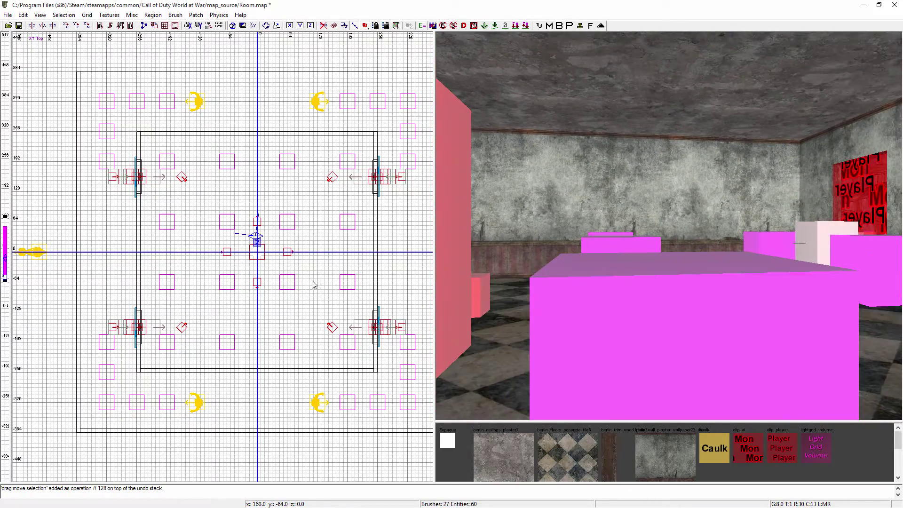
{"action": "right_click_drag", "start_coordinate": [323, 277], "coordinate": [300, 258]}
{"action": "scroll", "coordinate": [323, 277], "scroll_direction": "down", "scroll_amount": 1}
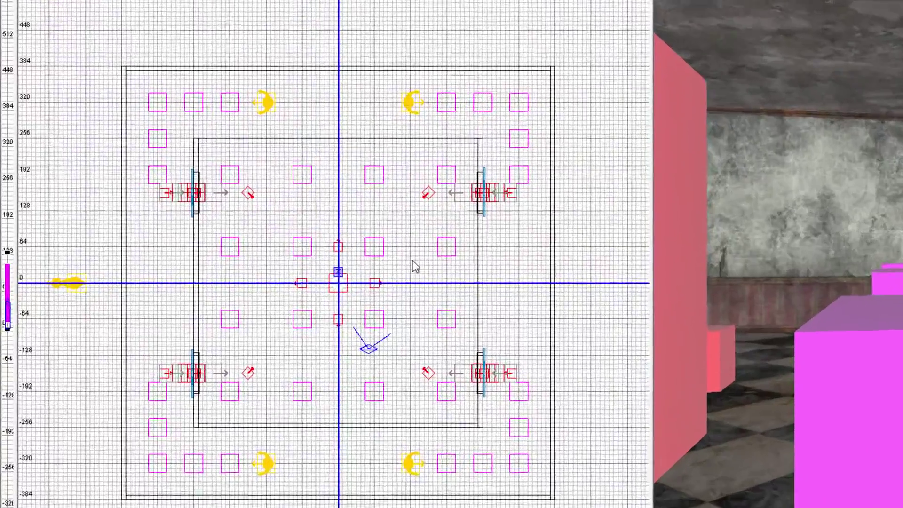
{"action": "key", "text": "f"}
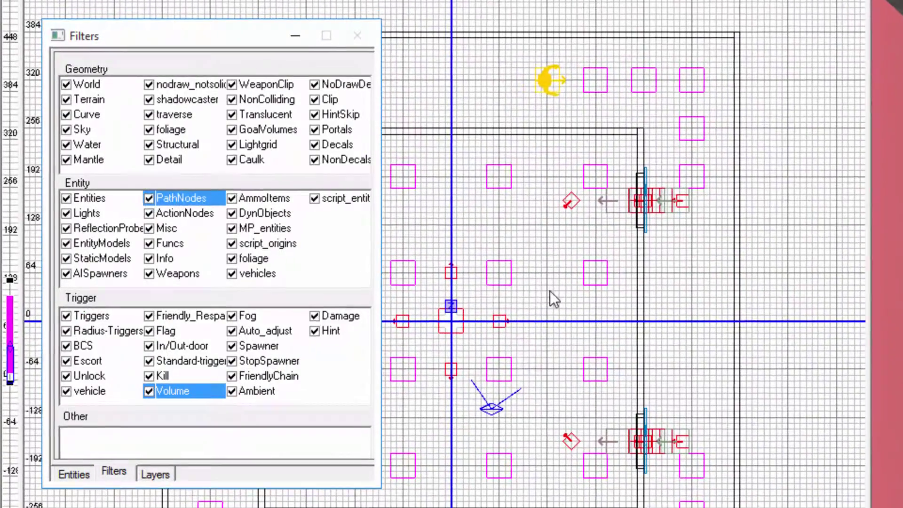
{"action": "left_click", "coordinate": [149, 198]}
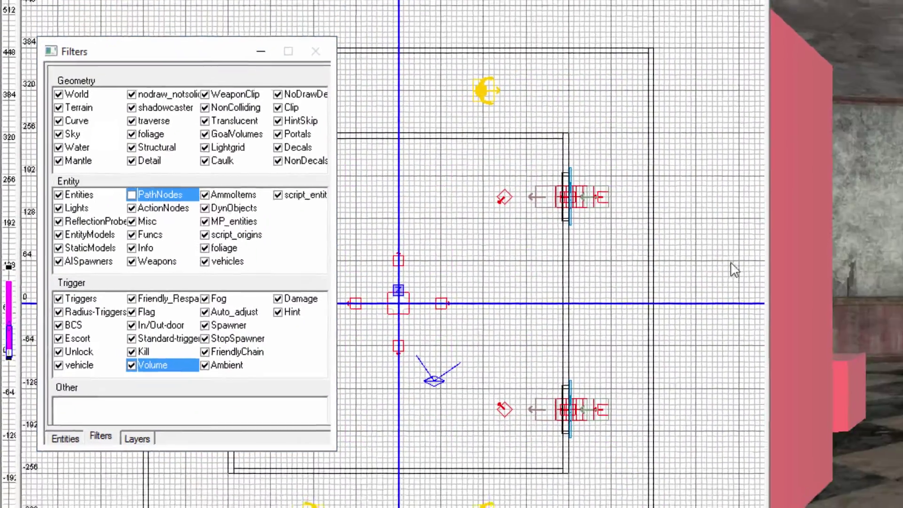
{"action": "key", "text": "f"}
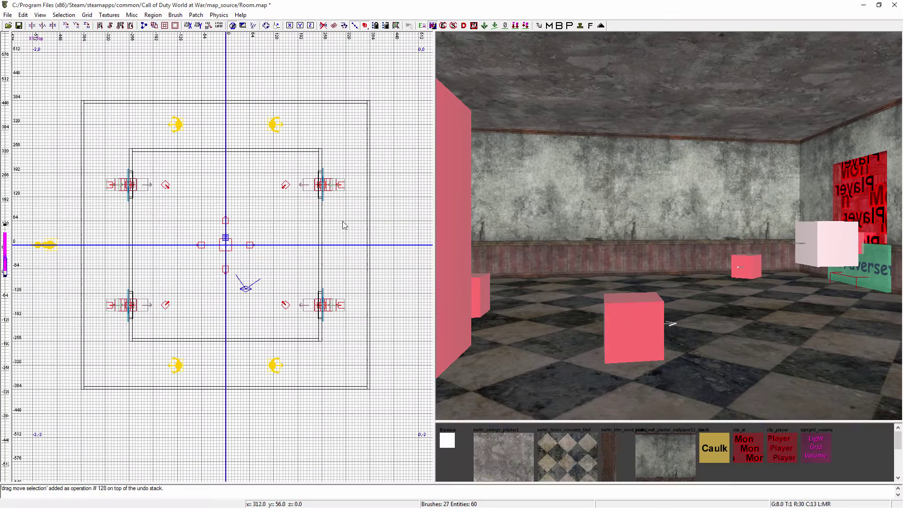
{"action": "key", "text": "n"}
{"action": "left_click", "coordinate": [33, 184]}
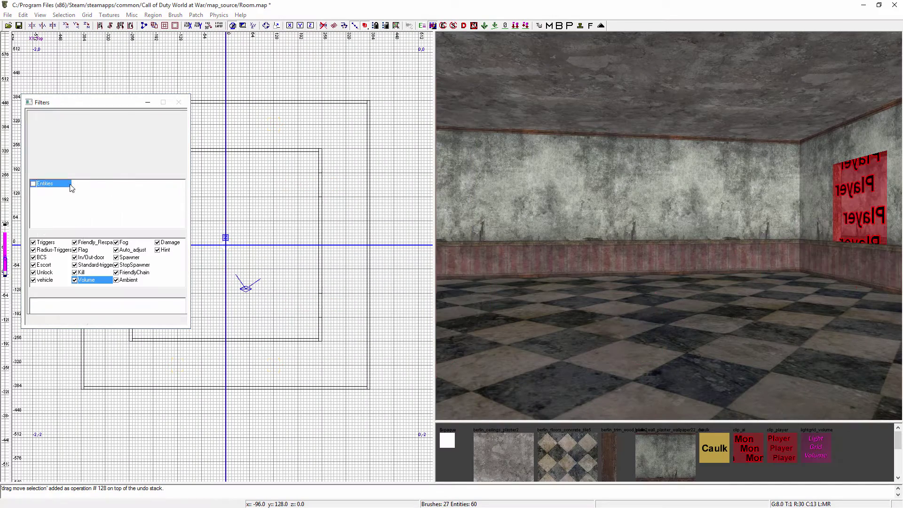
- Show the entities again with only the path nodes filtered out, and save the map
{"action": "left_click", "coordinate": [33, 183]}
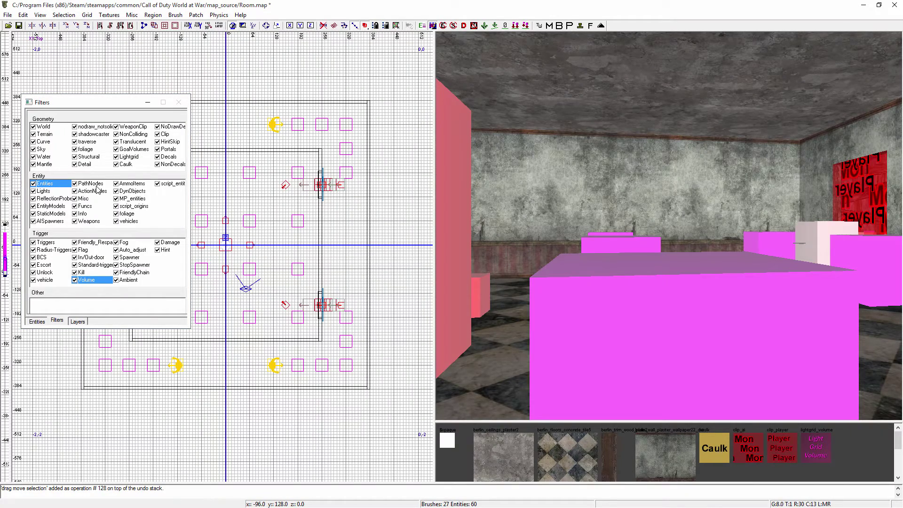
{"action": "left_click", "coordinate": [75, 184]}
{"action": "left_click", "coordinate": [74, 184]}
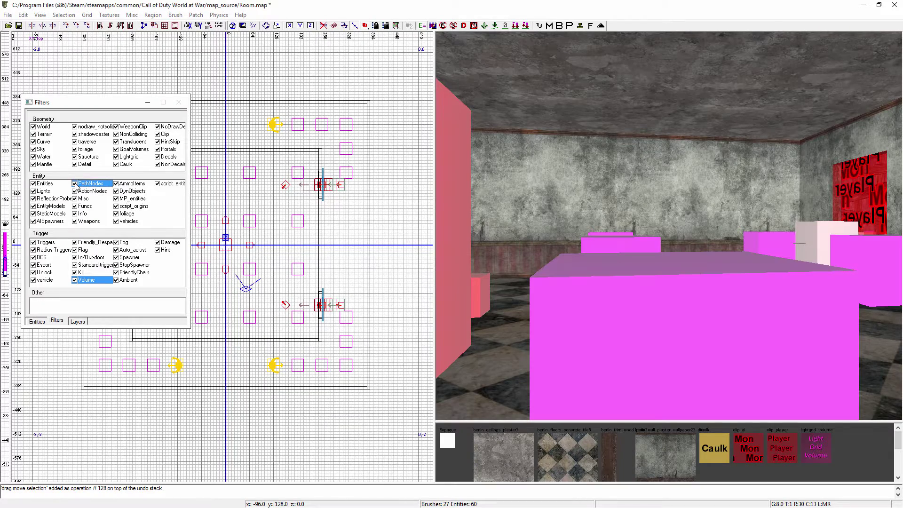
{"action": "left_click", "coordinate": [74, 184]}
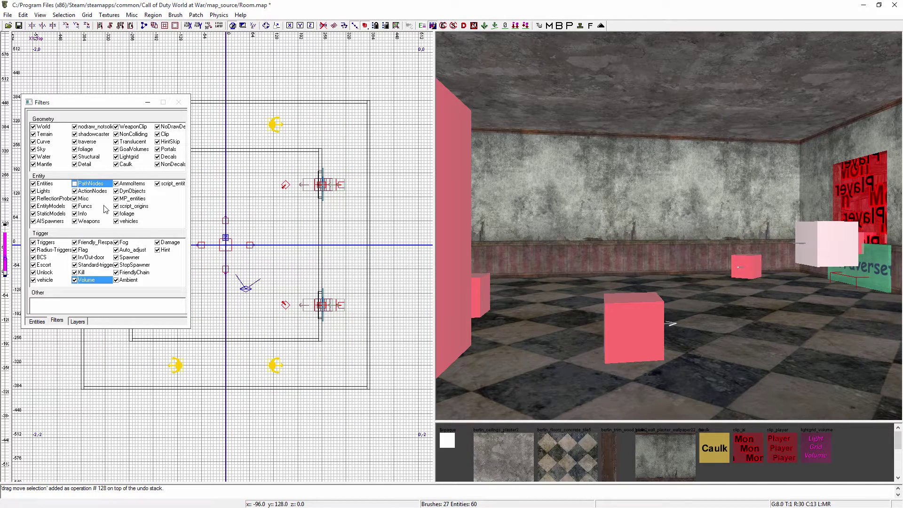
{"action": "key", "text": "Escape"}
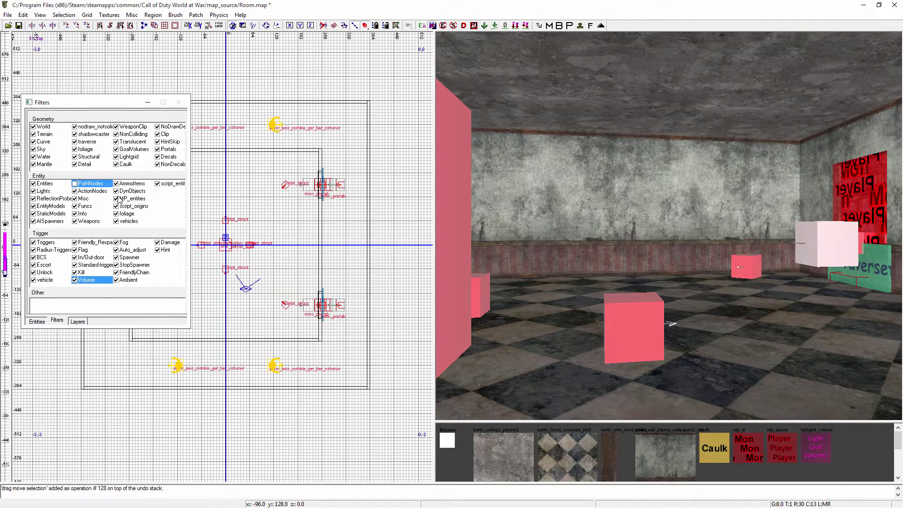
{"action": "key", "text": "Escape"}
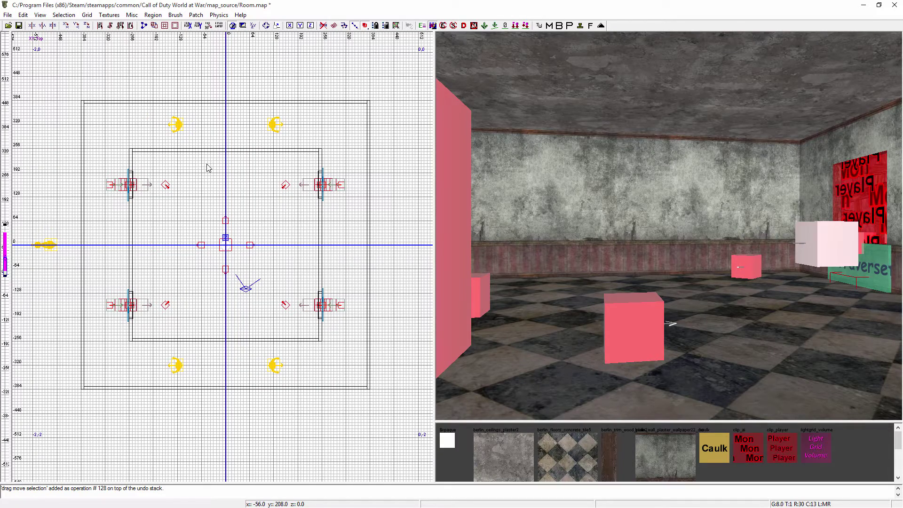
{"action": "key", "text": "ctrl+s"}
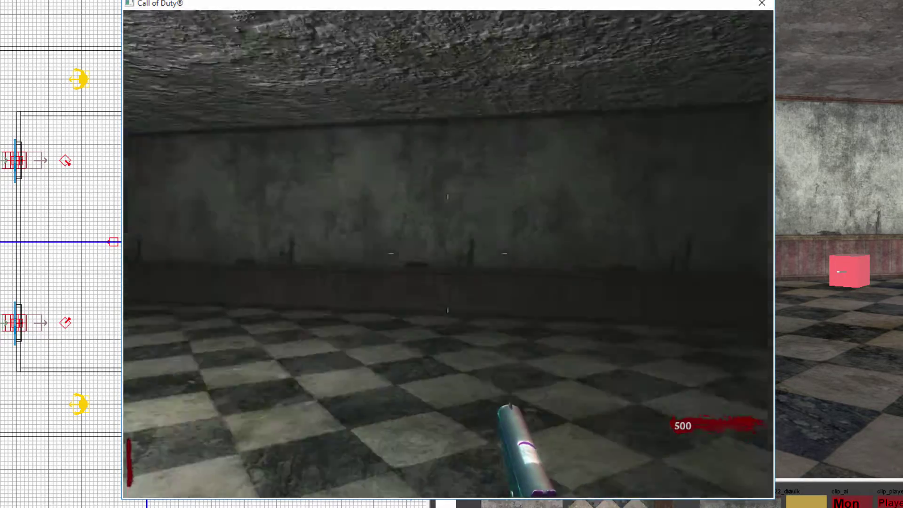
- Move around the room in the running Call of Duty game to examine how the zombies enter and follow the player
{"action": "key", "text": "d"}
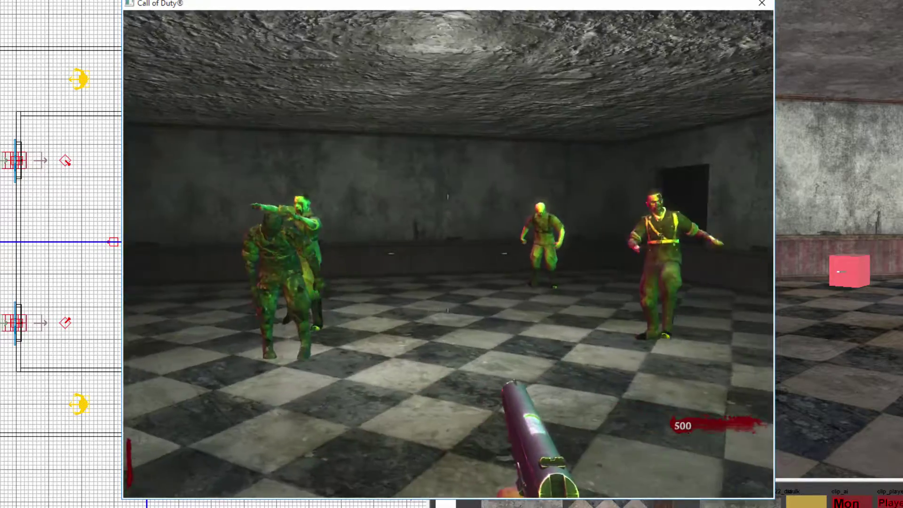
{"action": "key", "text": "d"}
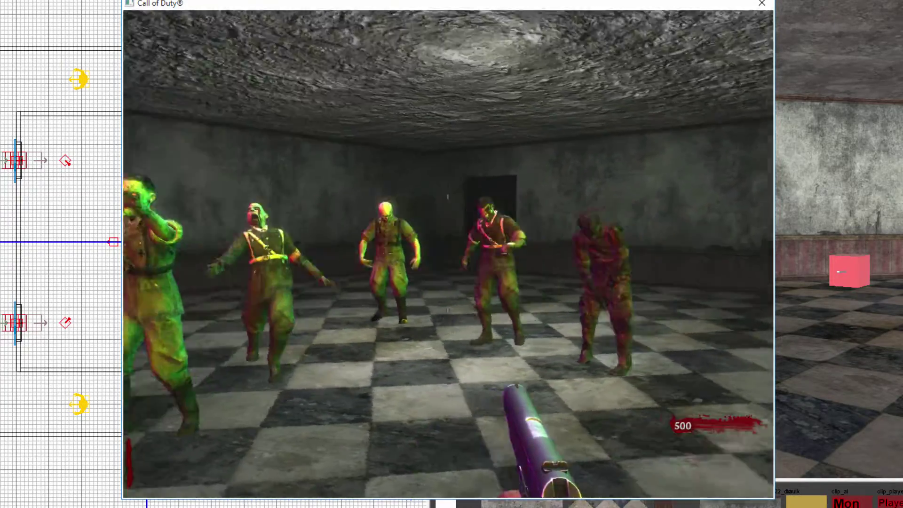
{"action": "key", "text": "d"}
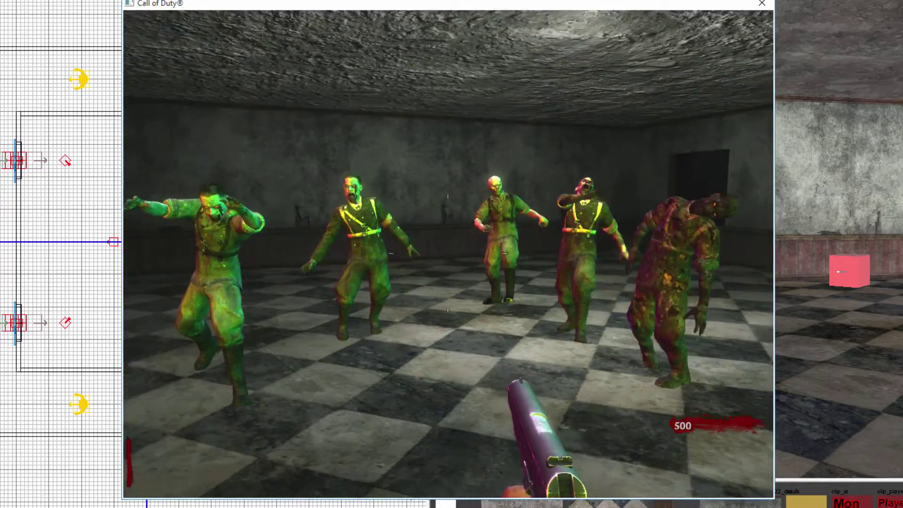
{"action": "key", "text": "d"}
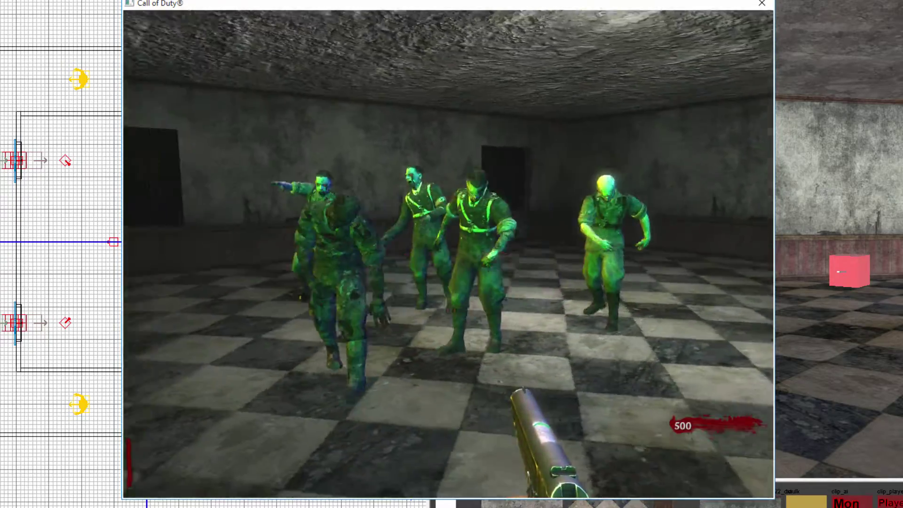